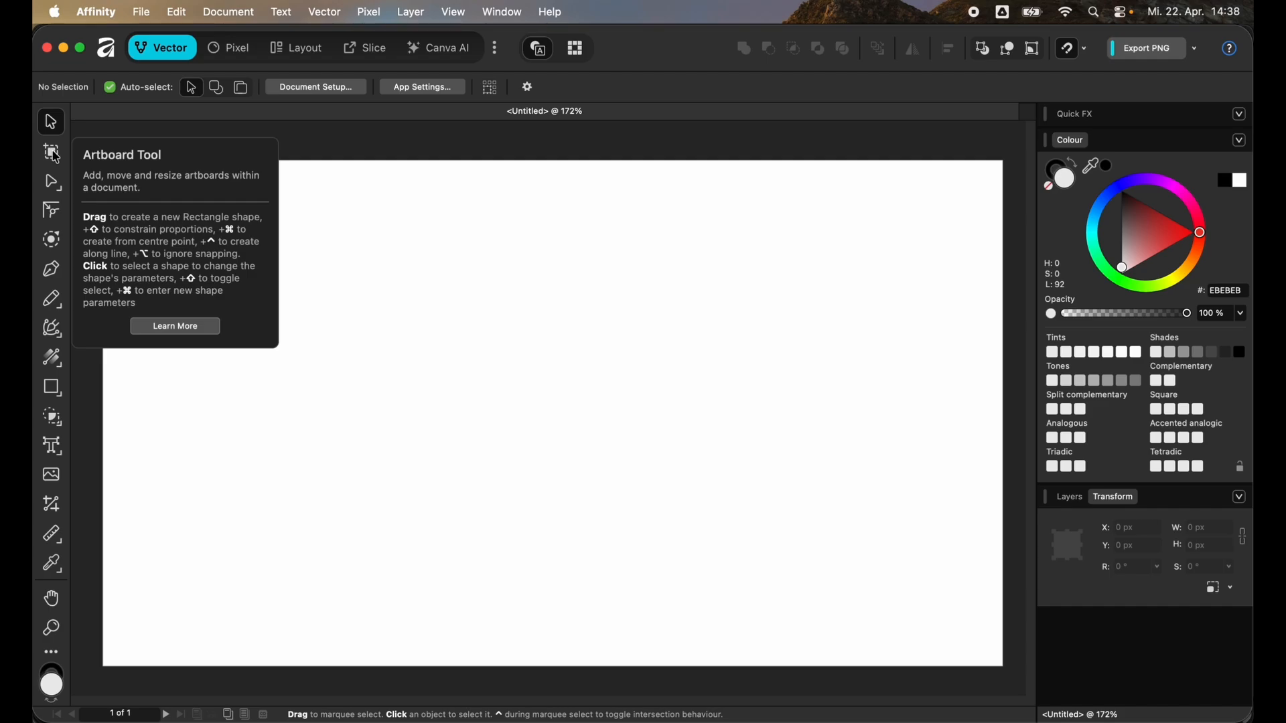
- Switch to the Artboard tool and add a duplicate artboard to the right of the existing one
left_click(56, 158)
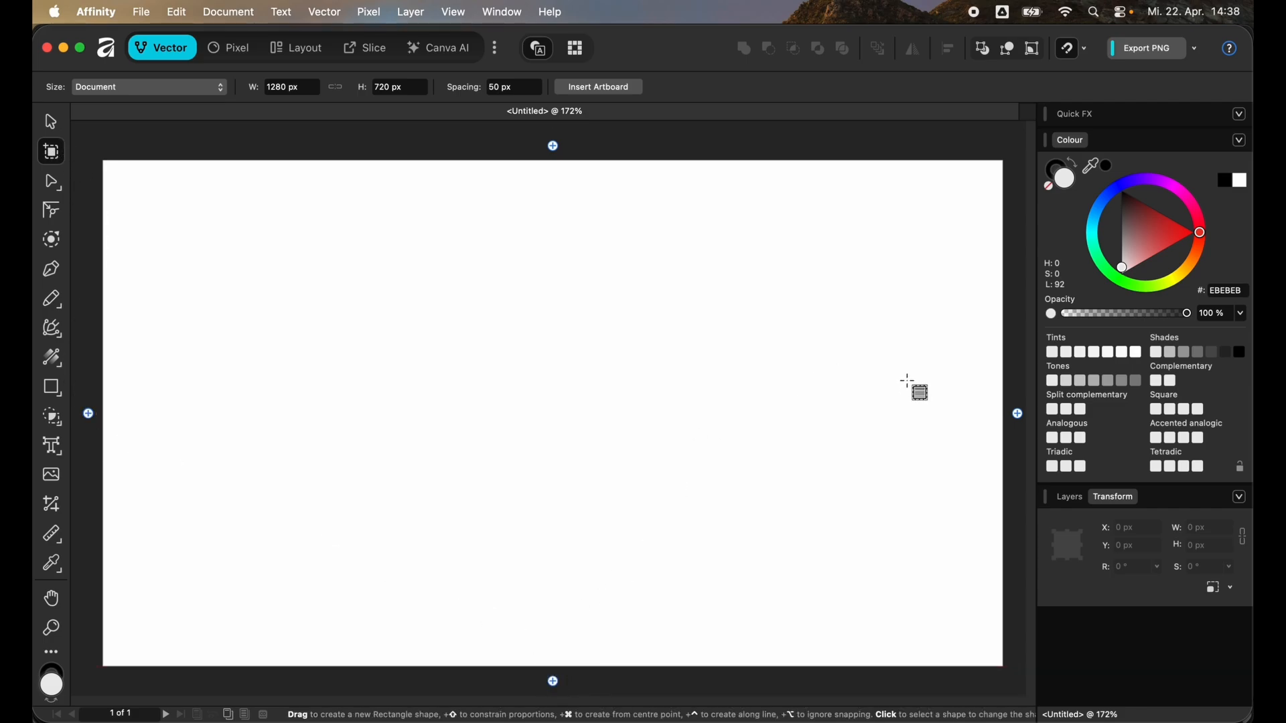
scroll(640, 403, "down", 5)
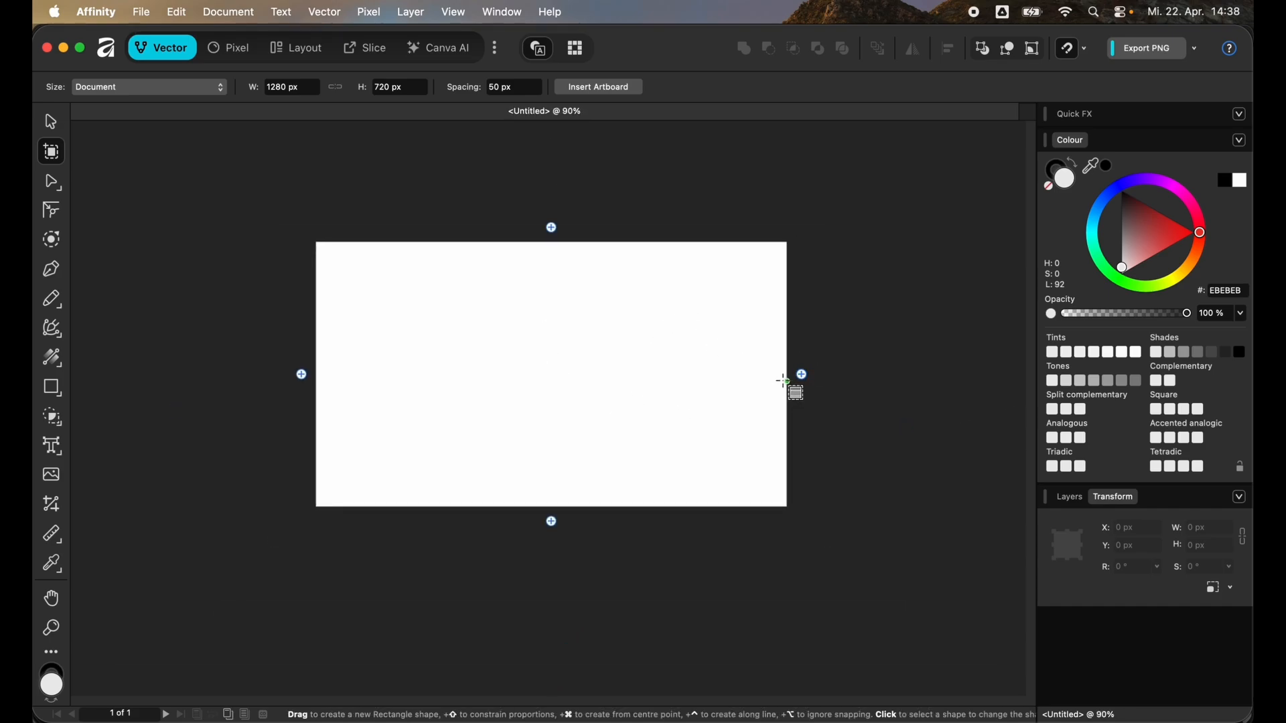
left_click(806, 377)
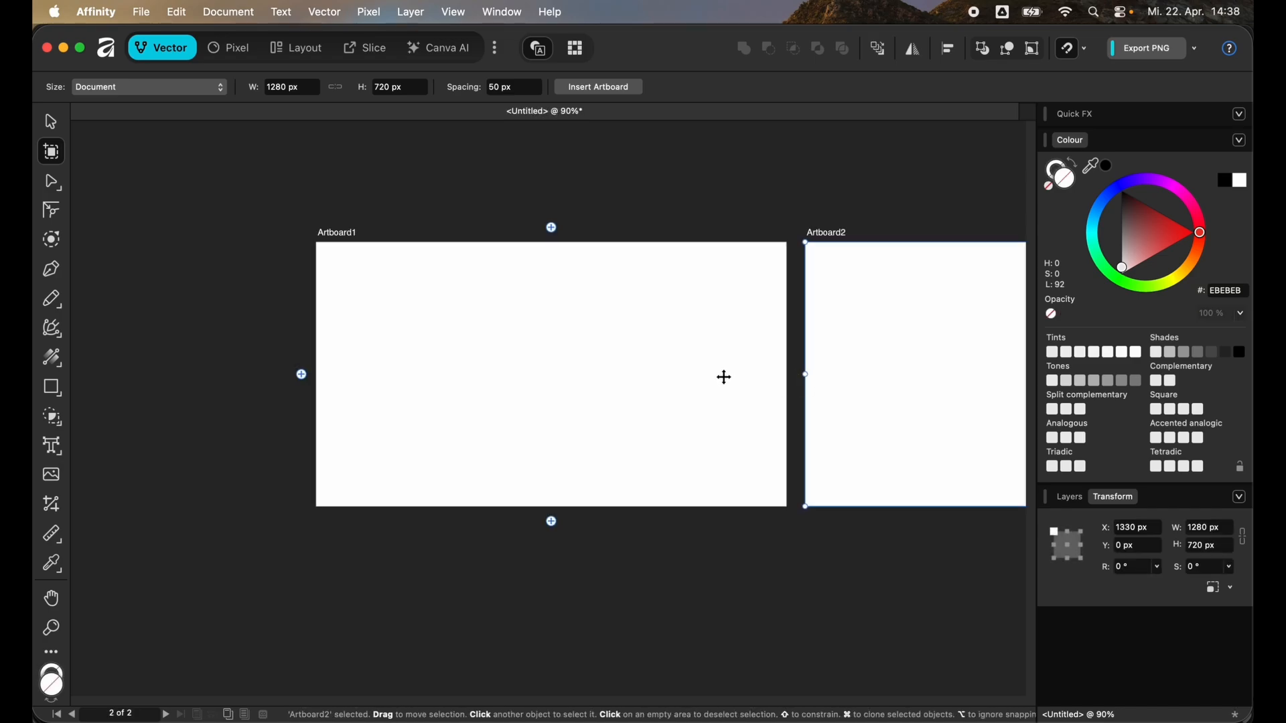
- Draw a new square artboard about 301 × 301 px below the first artboard
scroll(281, 402, "down", 3)
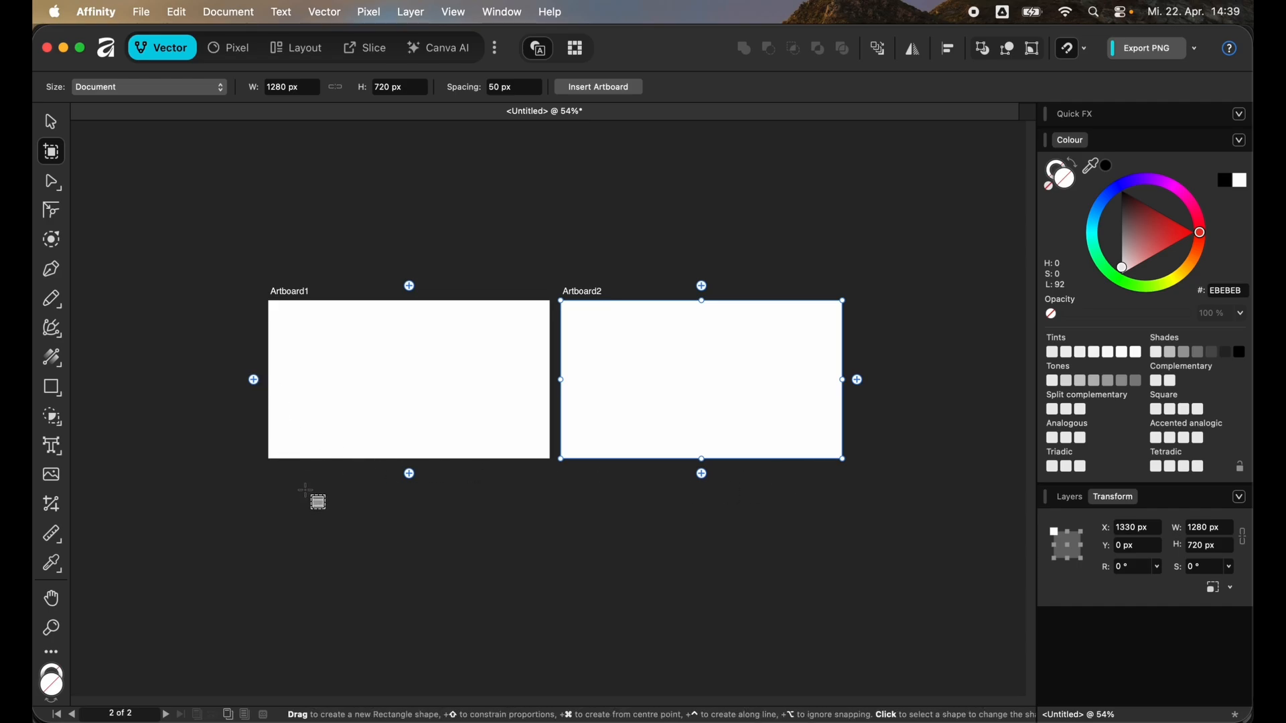
left_click(266, 485)
left_click_drag(270, 490, 359, 537)
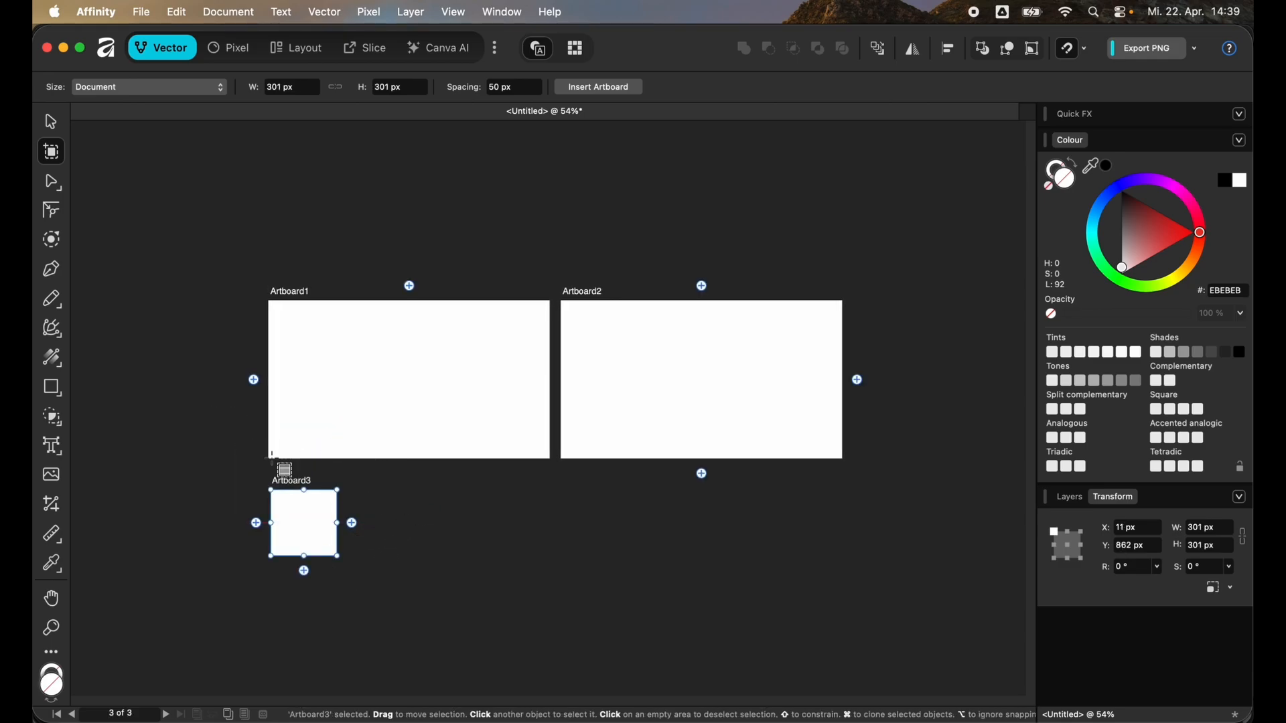
- Add two duplicates of the small square artboard in a row to its right
left_click(353, 524)
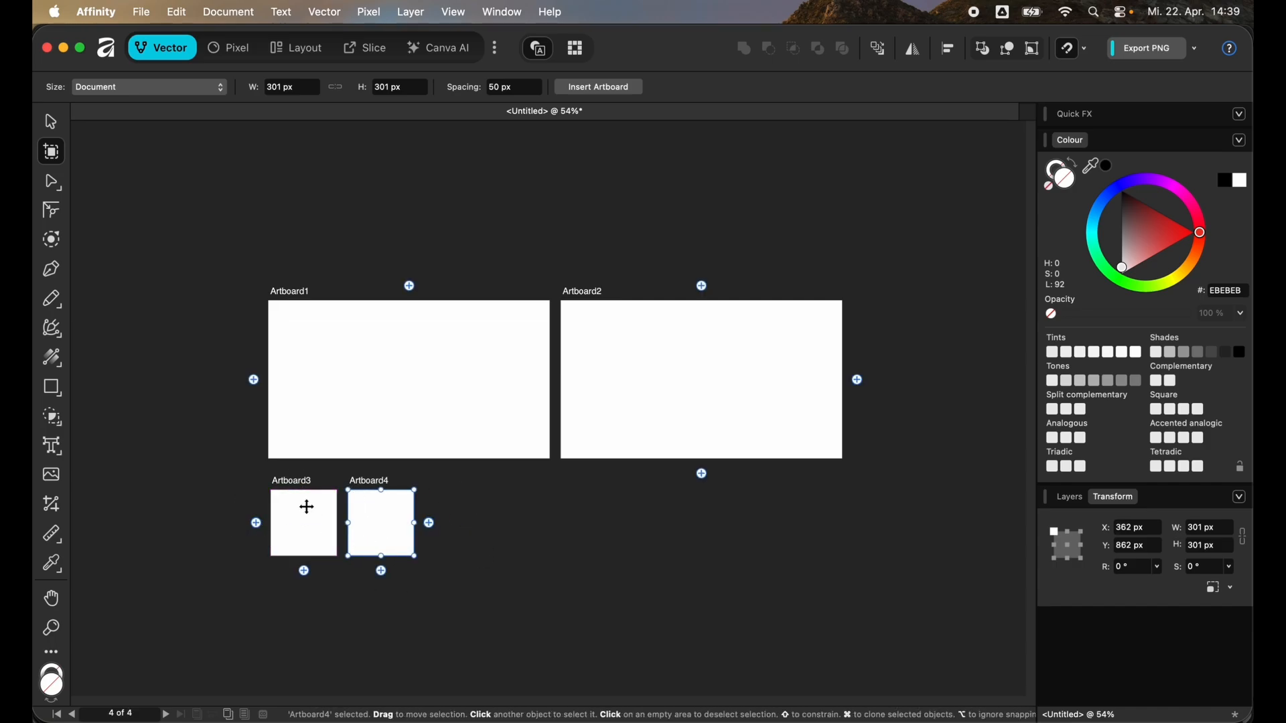
left_click(430, 523)
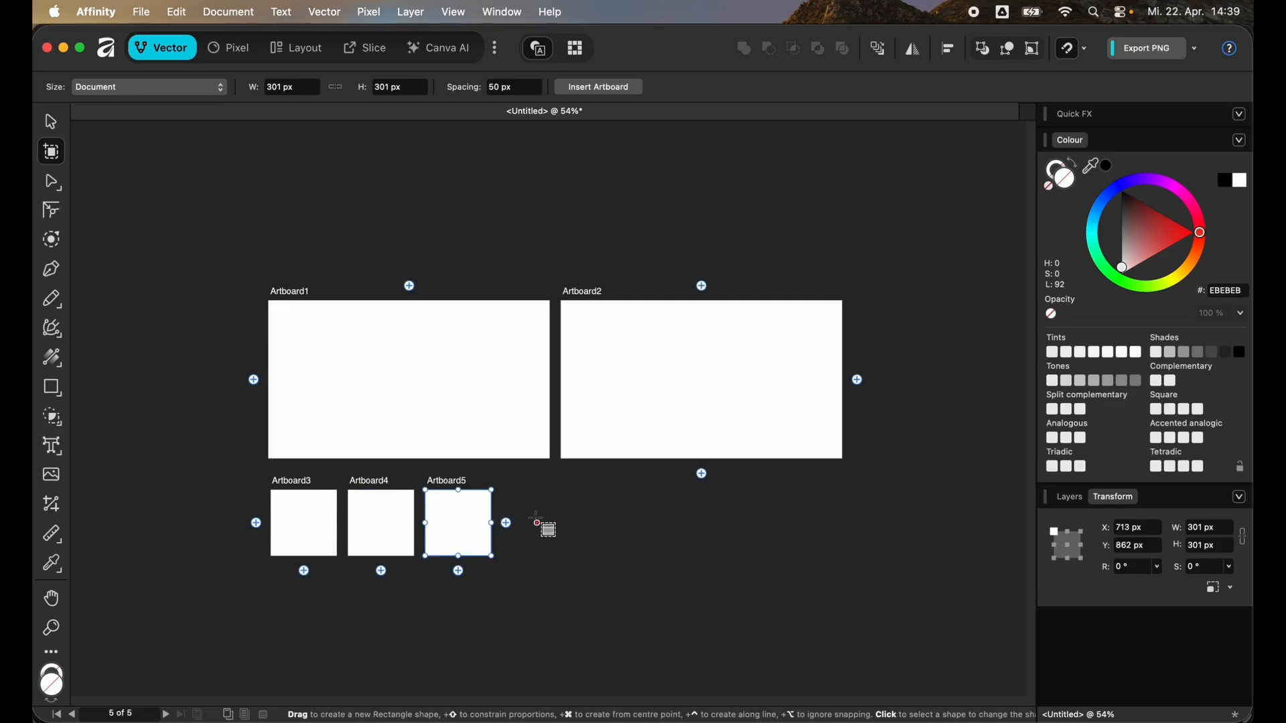
- Add a duplicate below Artboard2, then delete that duplicate and Artboard2
left_click(704, 477)
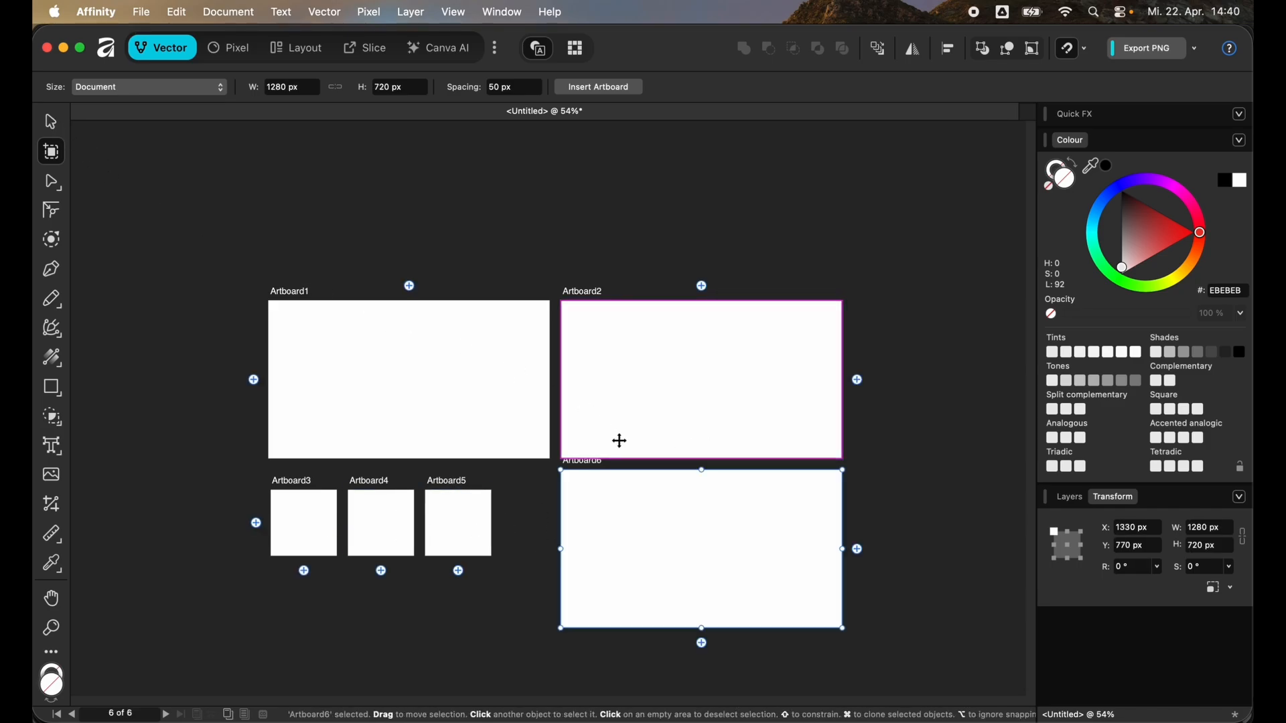
key("Delete")
left_click(629, 418)
key("Delete")
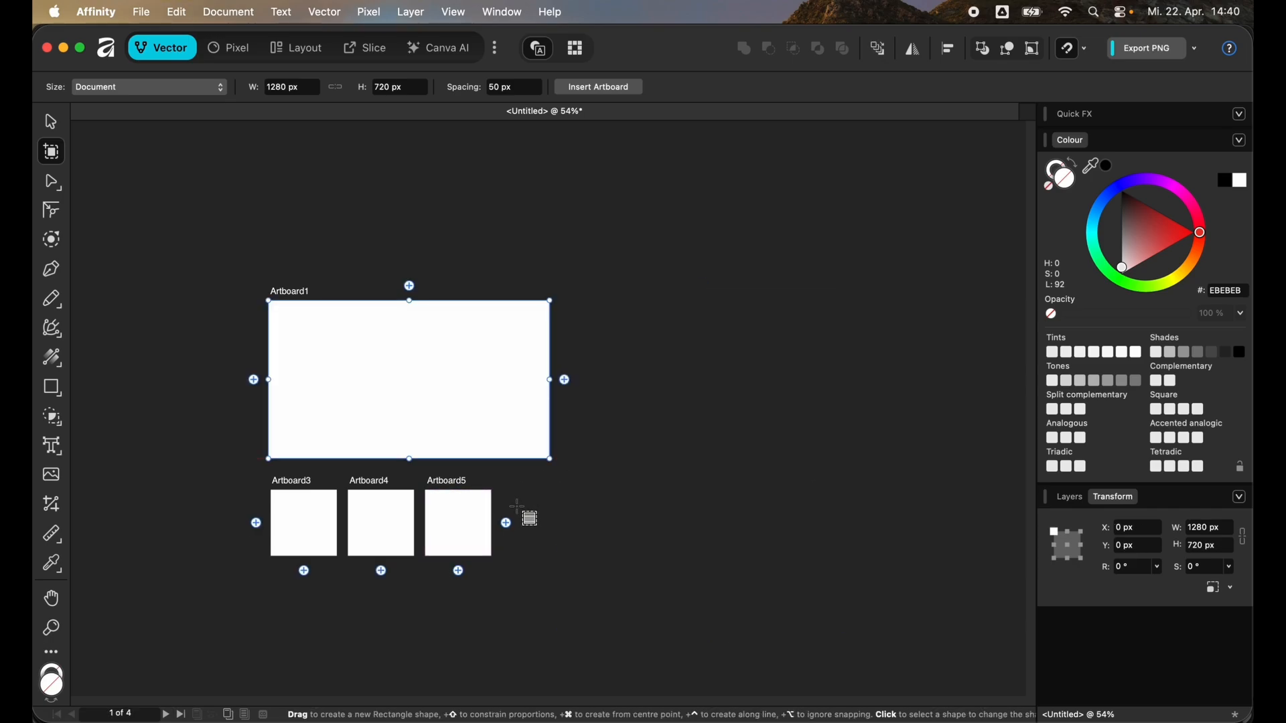
- Select the Artboard3, Artboard4 and Artboard5 layers together and delete them
left_click(1070, 497)
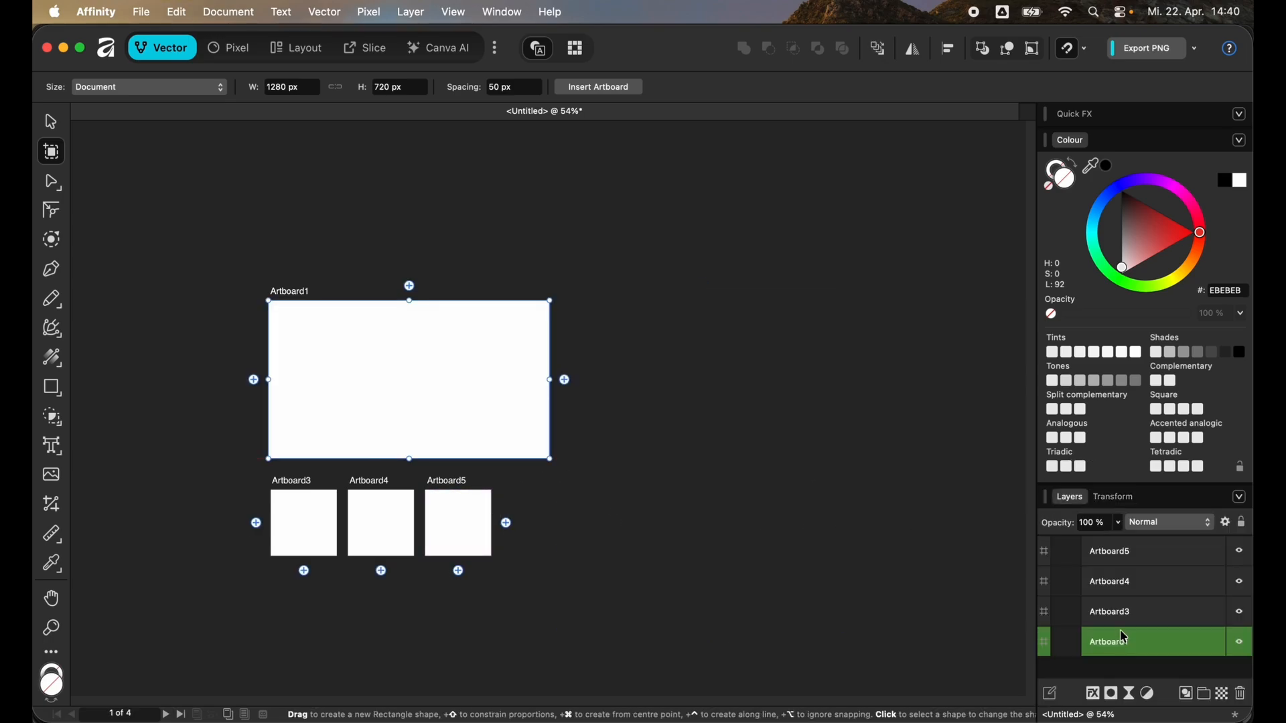
left_click(1151, 588, "shift")
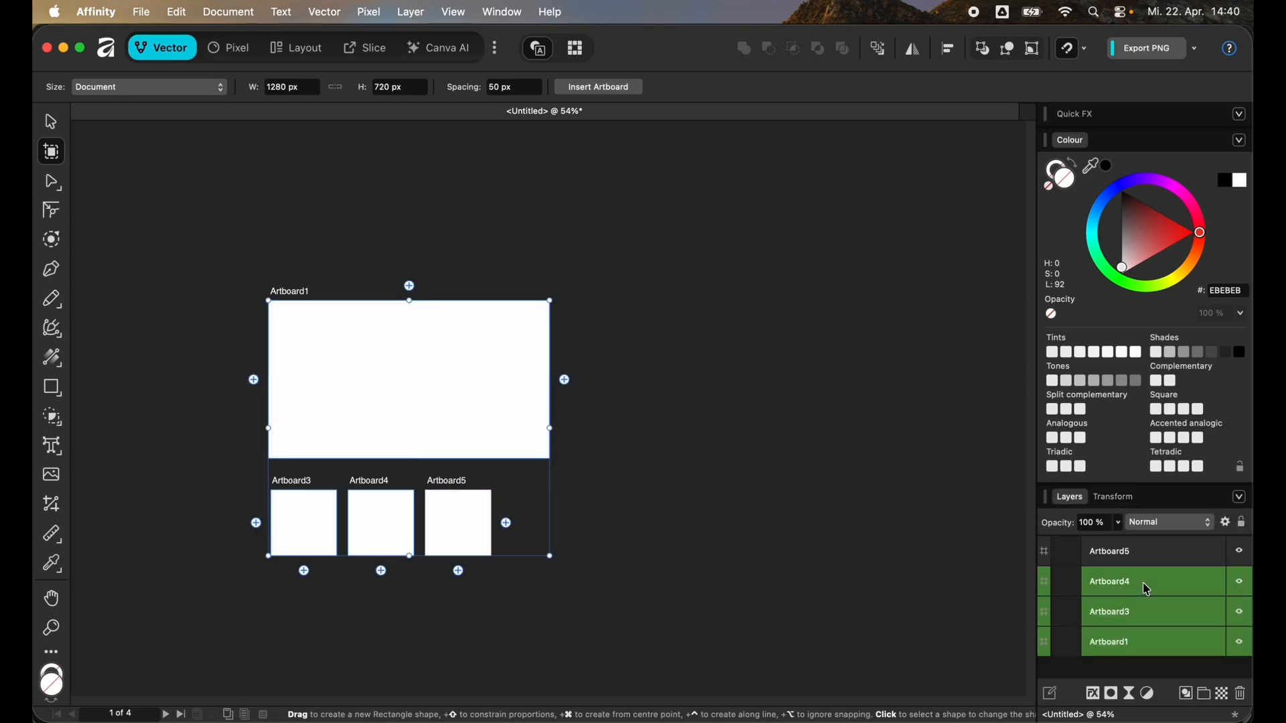
left_click(1145, 607)
left_click(1147, 553, "shift")
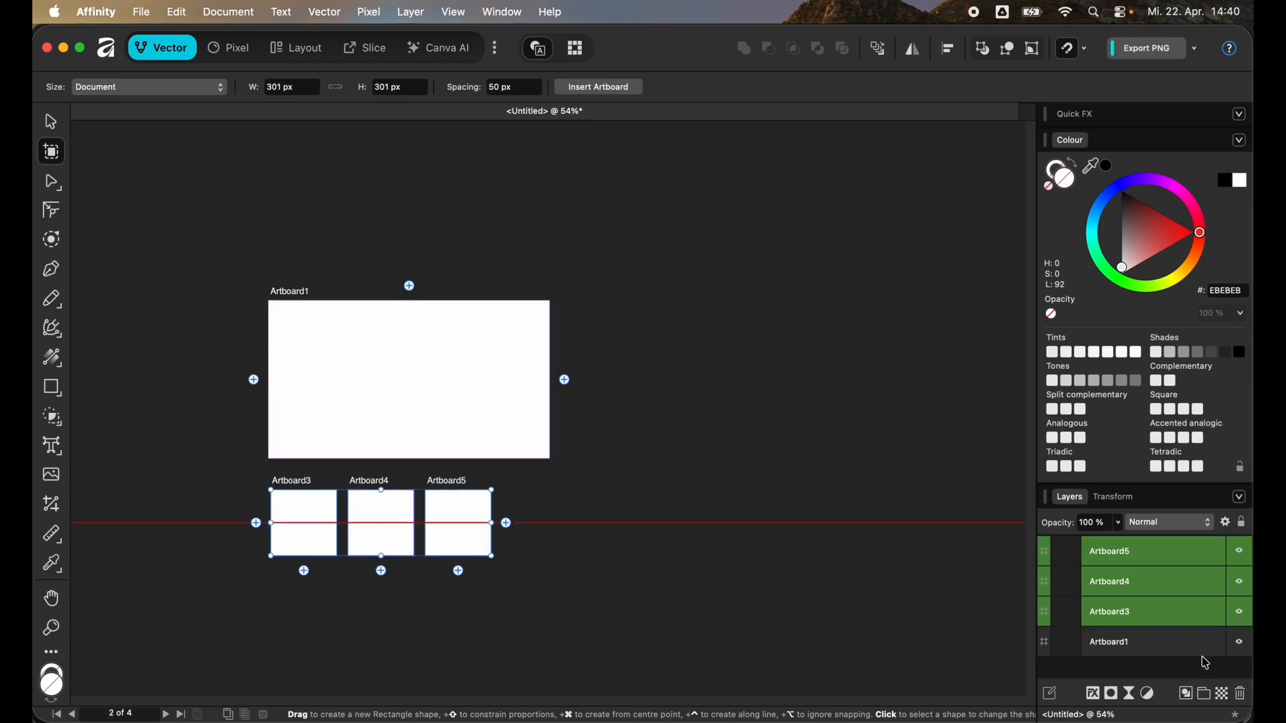
left_click(1247, 697)
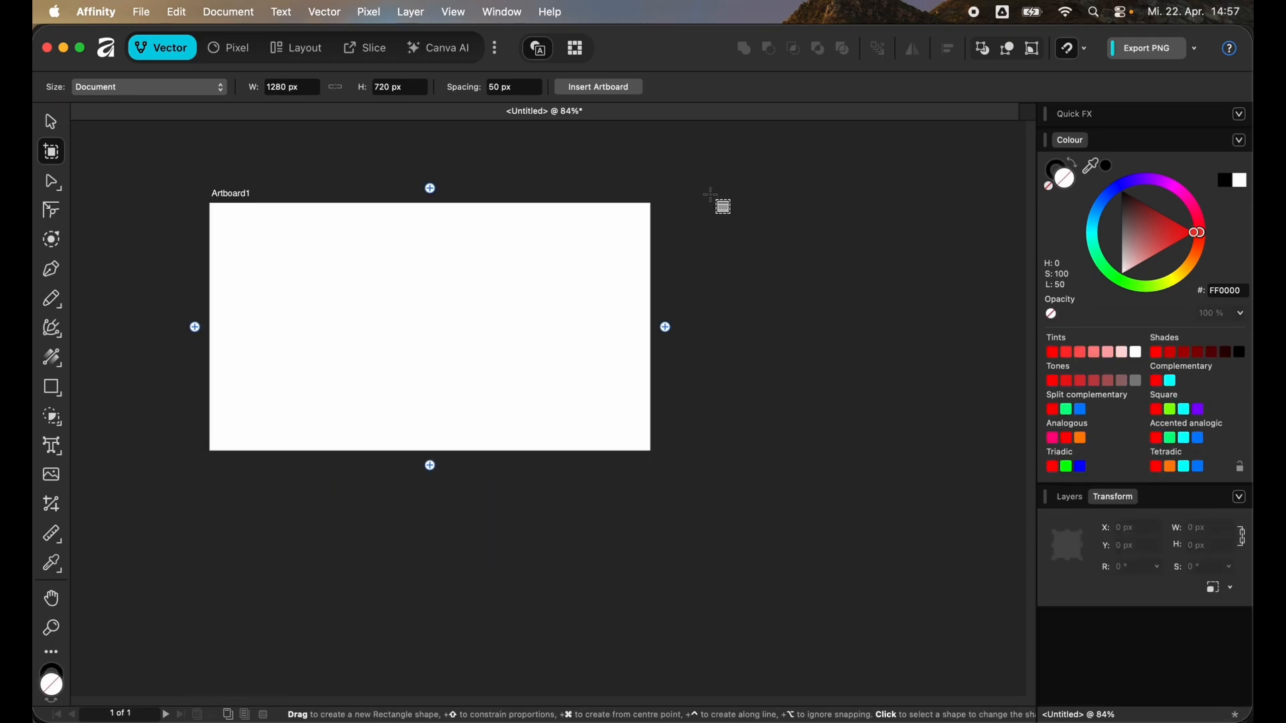
- Set the artboard spacing to 150 px and insert a new artboard beside Artboard1
key("m")
left_click(524, 89)
type("1")
type("50")
key("Return")
left_click(600, 88)
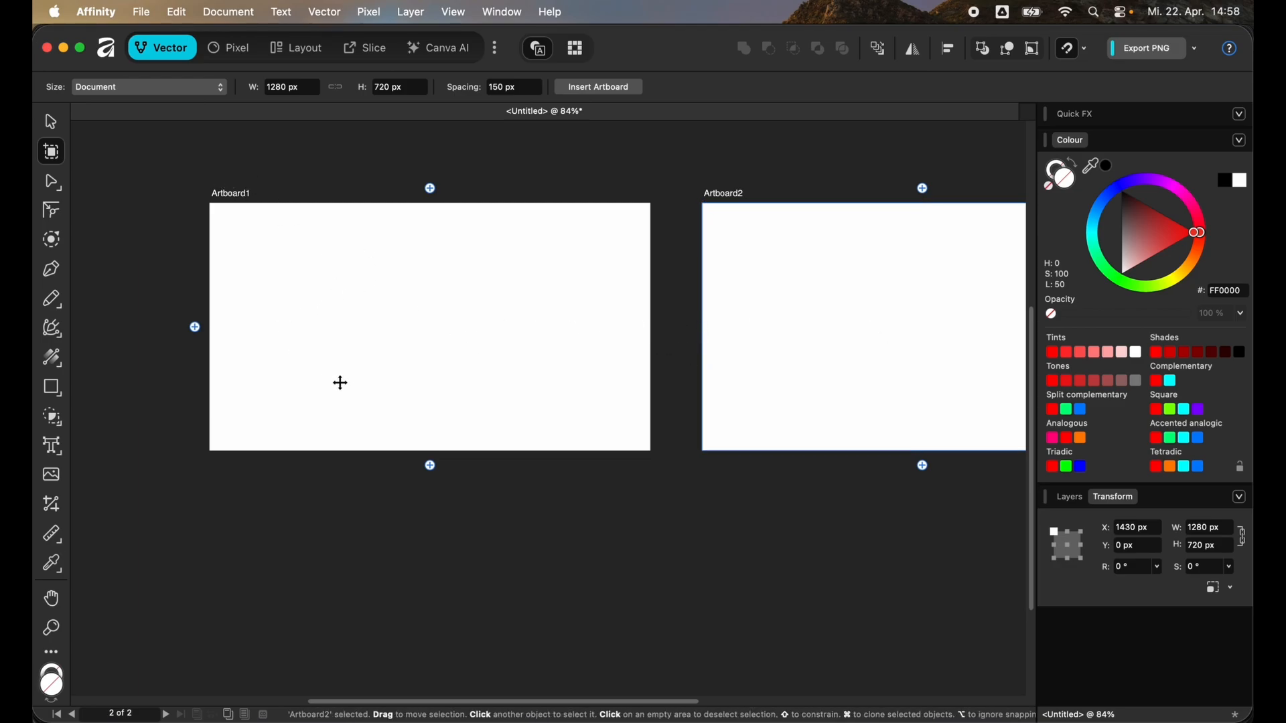
- Insert a new artboard using the iPhone 16e size preset
scroll(339, 381, "down", 5)
scroll(353, 393, "down", 5)
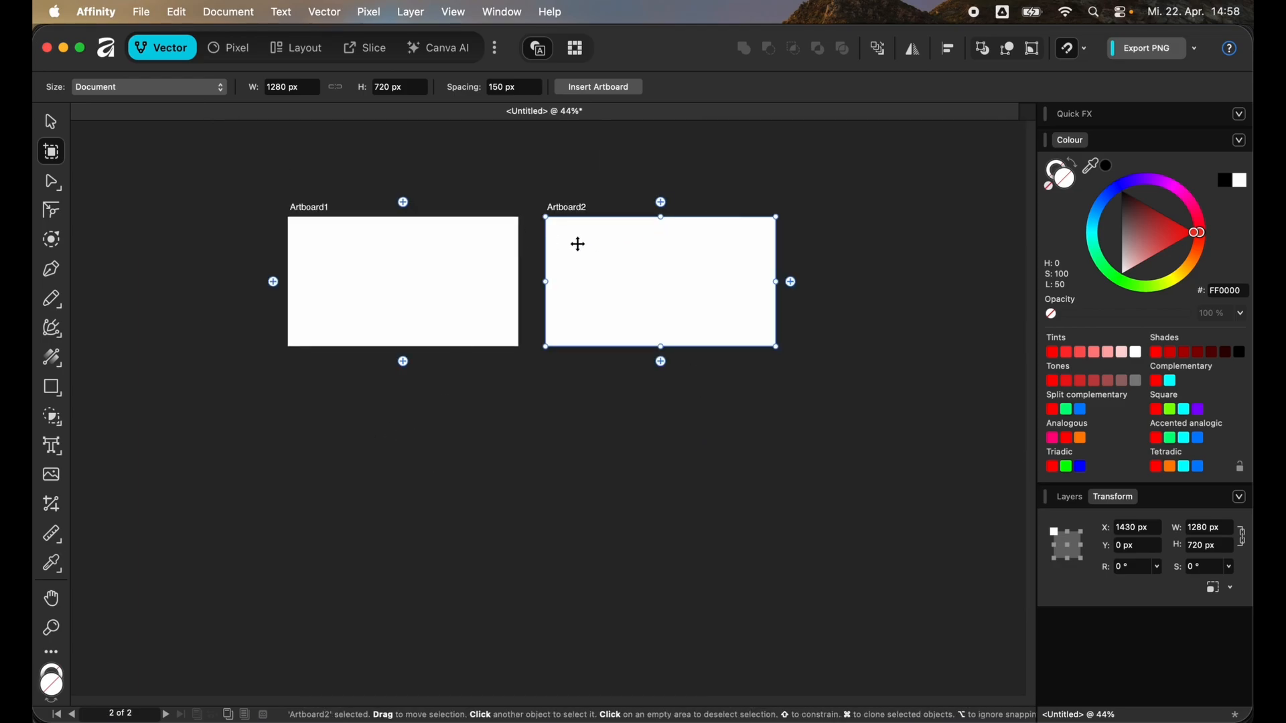
scroll(545, 281, "up", 1)
left_click(208, 87)
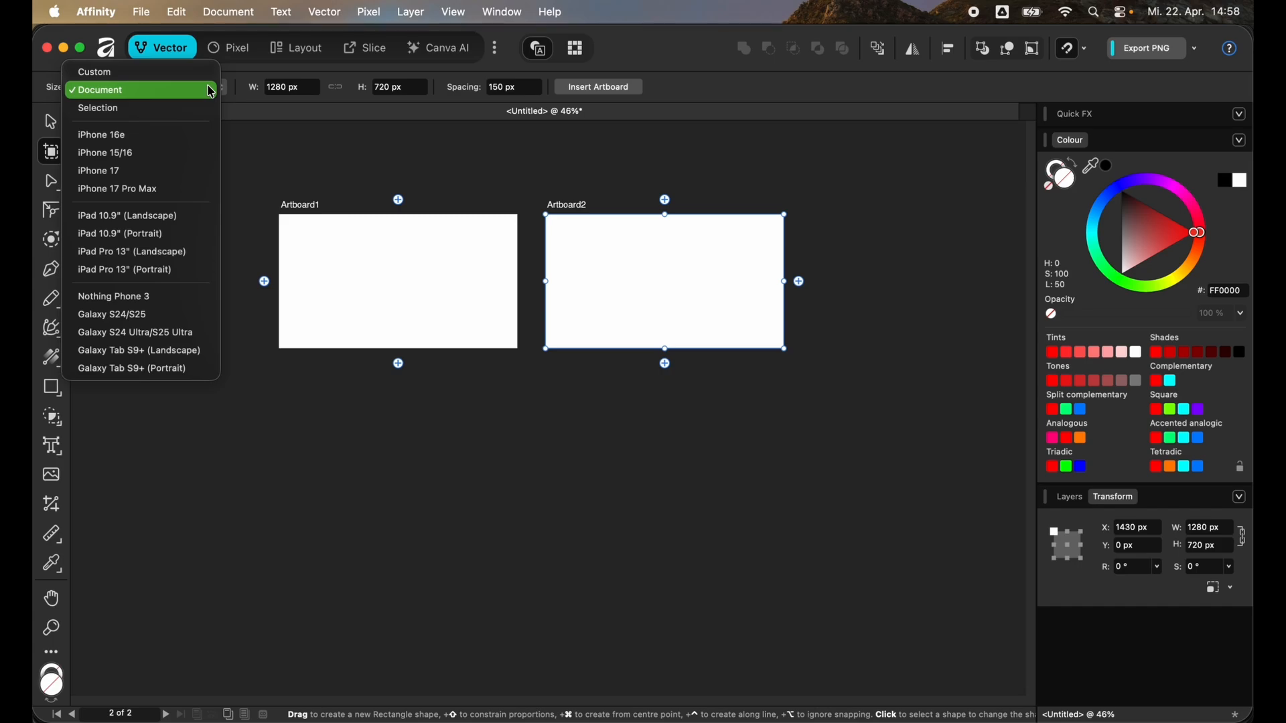
left_click(177, 135)
left_click(599, 88)
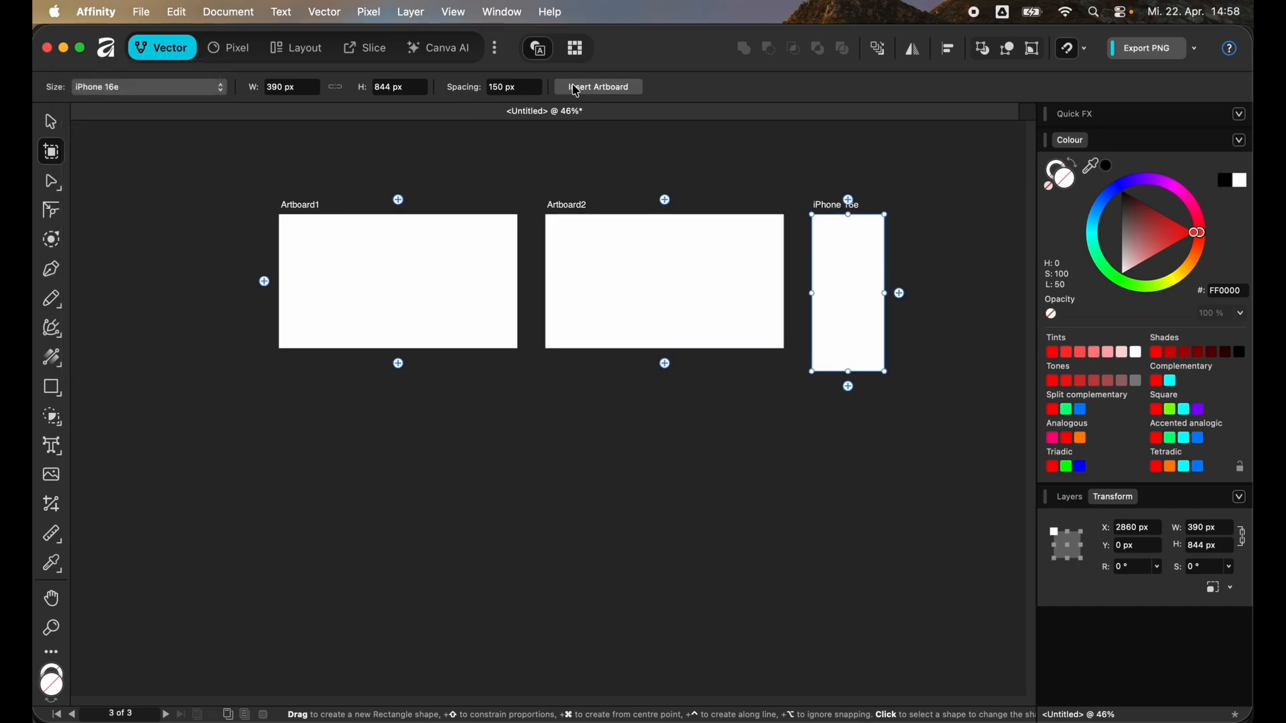
- Insert a new artboard using the iPhone 15/16 size preset
left_click(204, 94)
left_click(134, 109)
left_click(598, 94)
- Insert a new artboard using the iPad 10.9" (Landscape) size preset
left_click(199, 94)
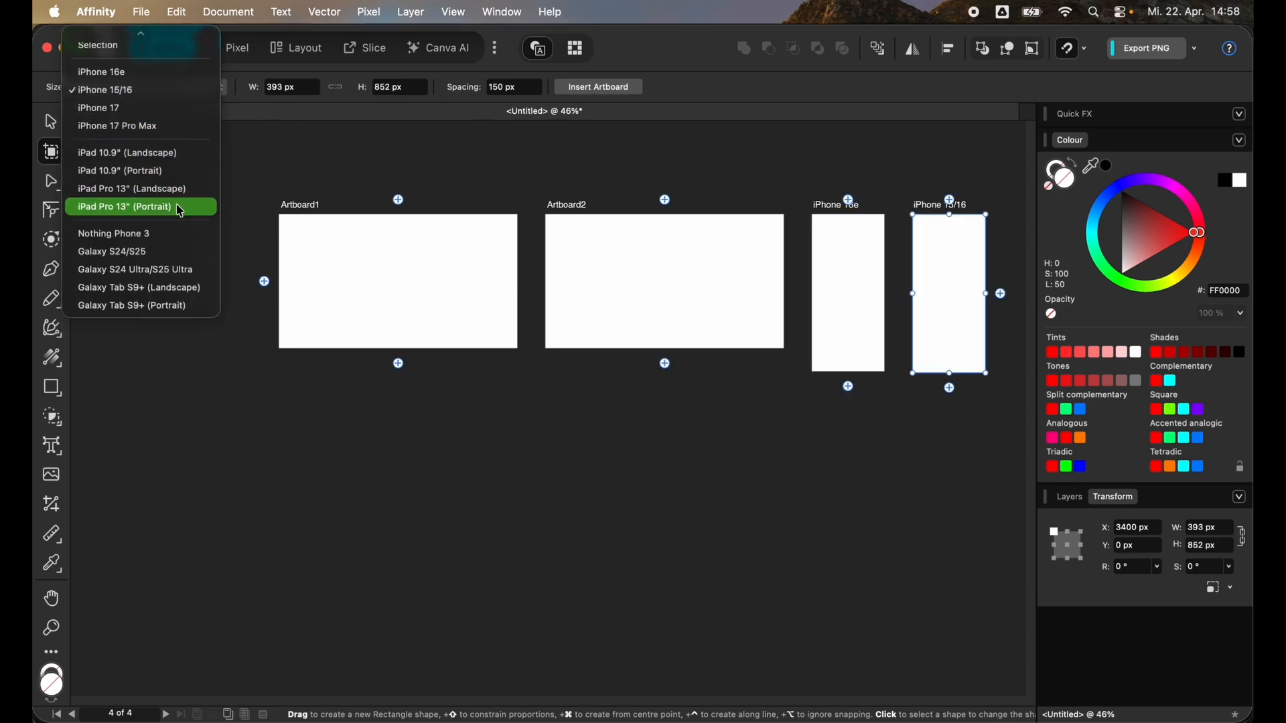
left_click(136, 154)
left_click(600, 88)
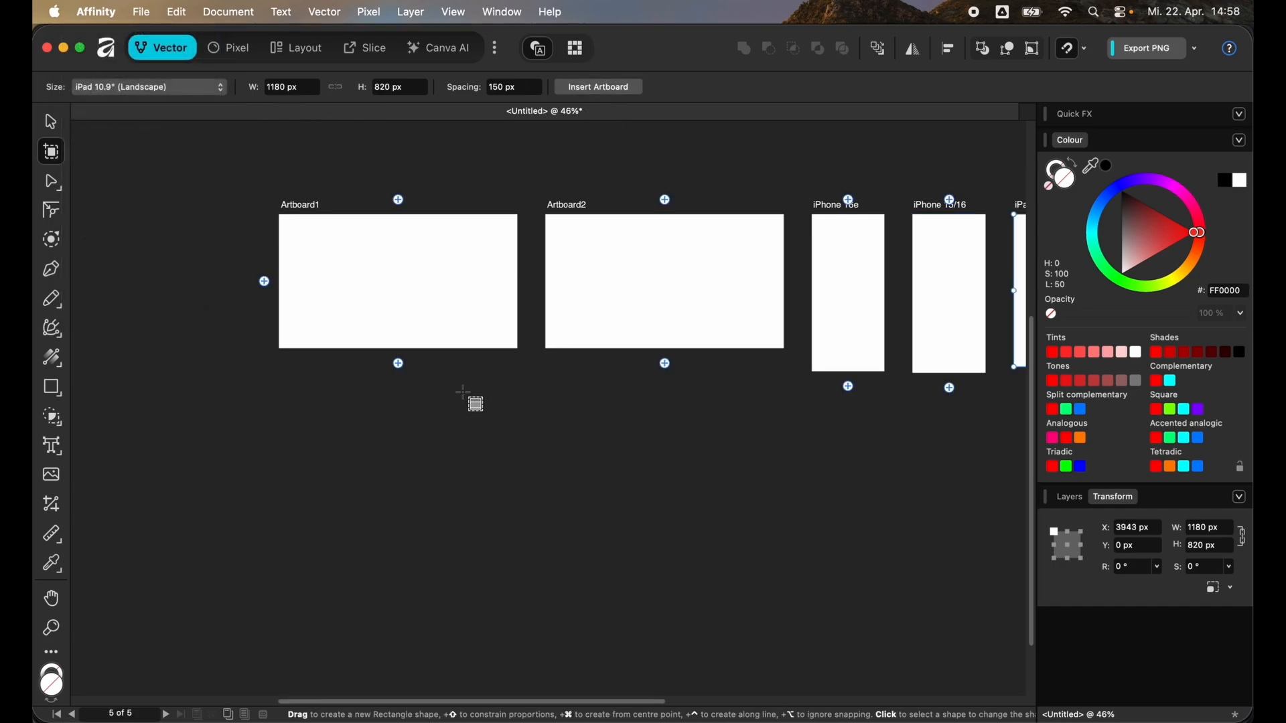
scroll(341, 411, "down", 5)
left_click(782, 357)
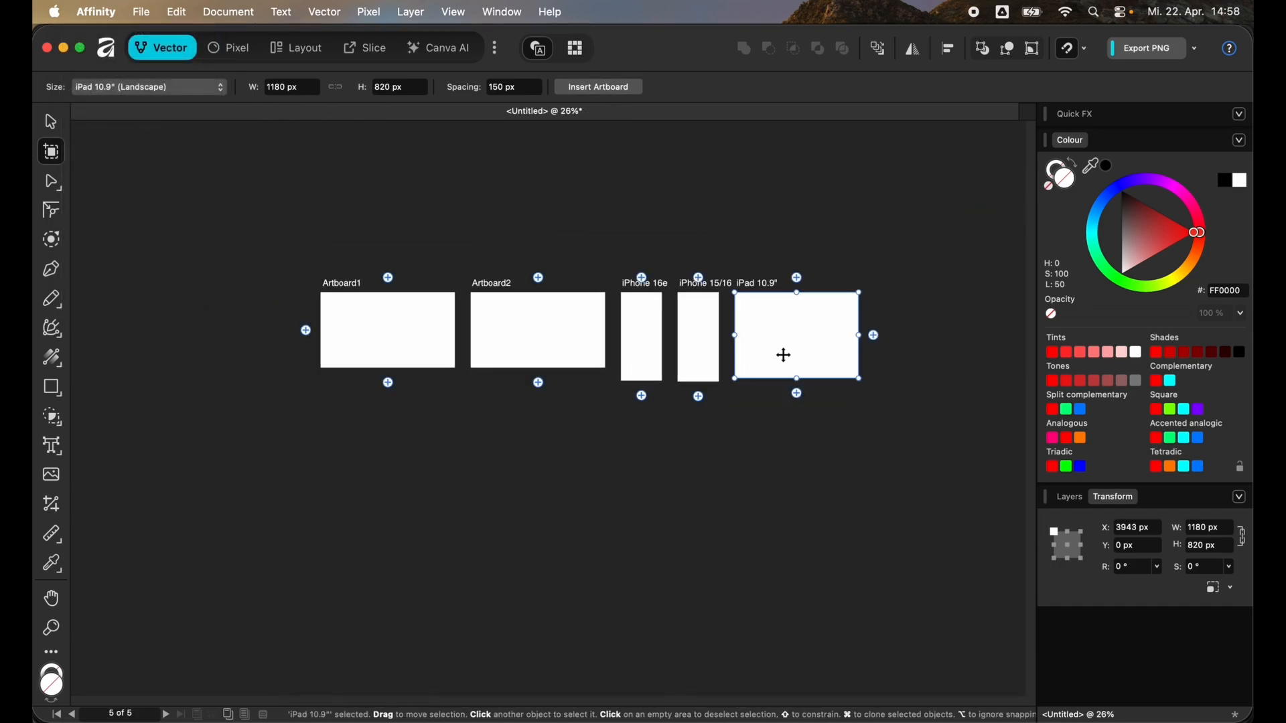
scroll(800, 353, "up", 1)
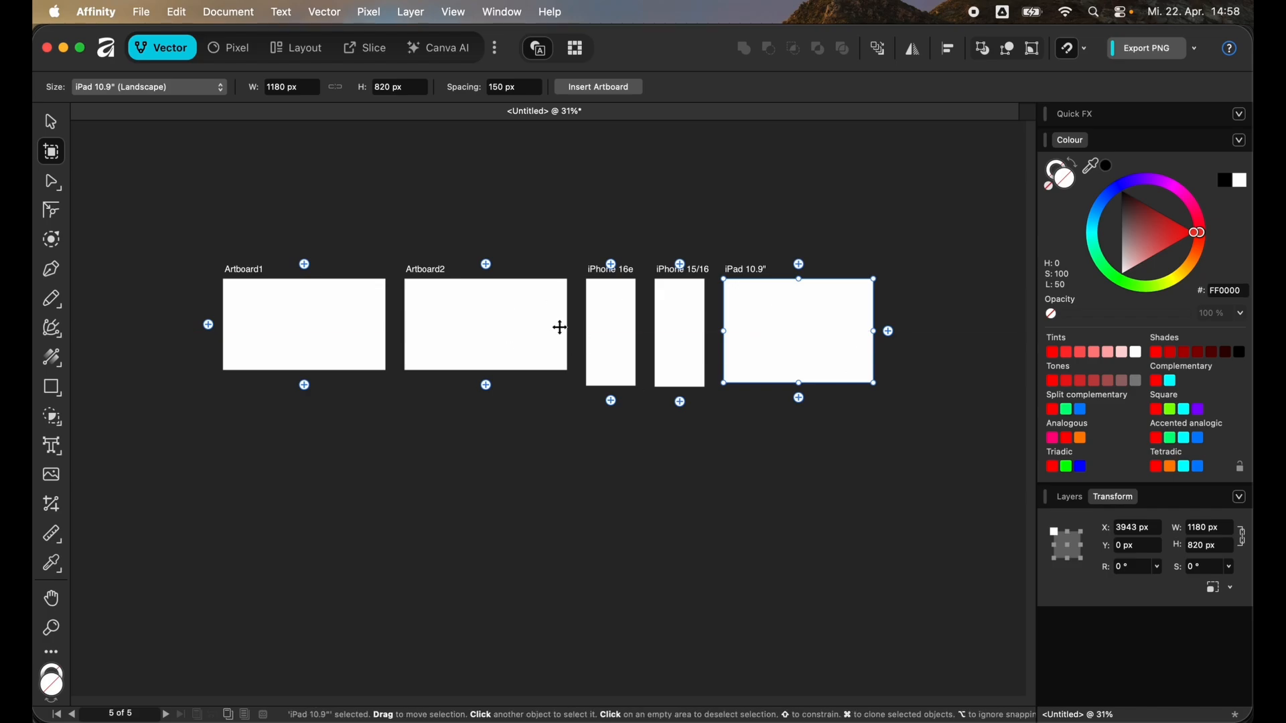
left_click(220, 89)
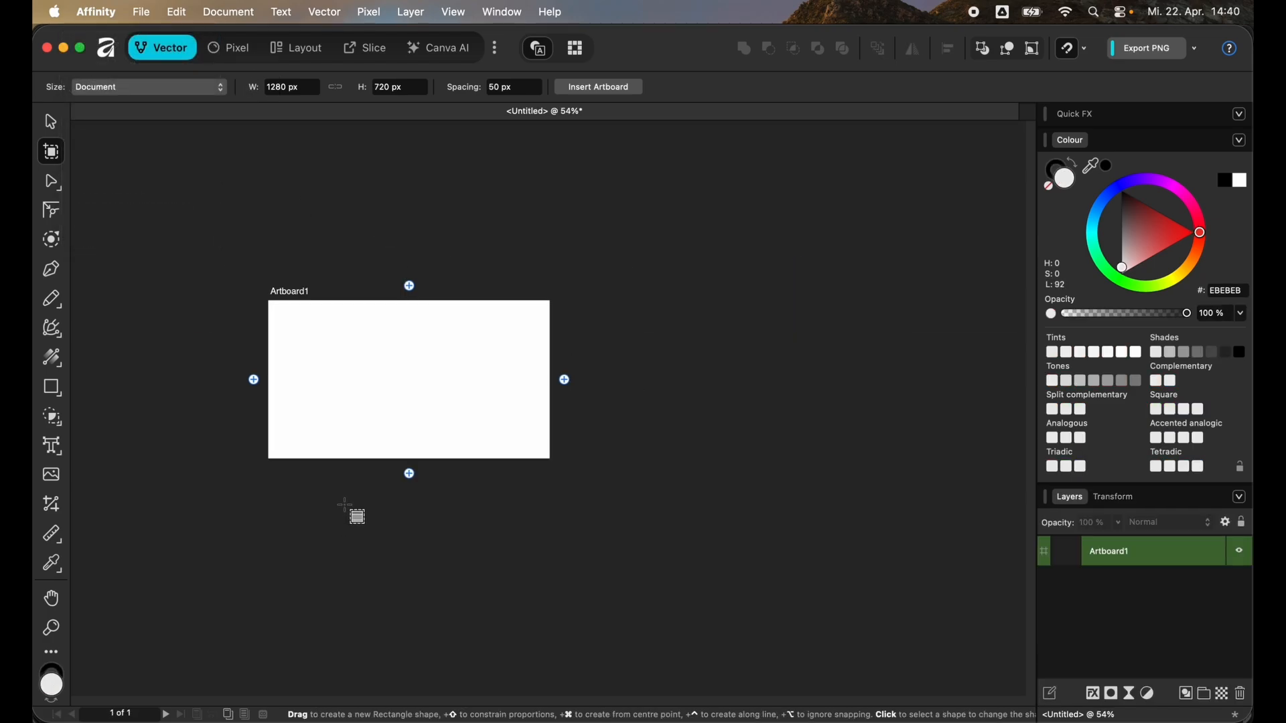
- Draw a second artboard about 516 × 426 px below Artboard1
left_click(384, 406)
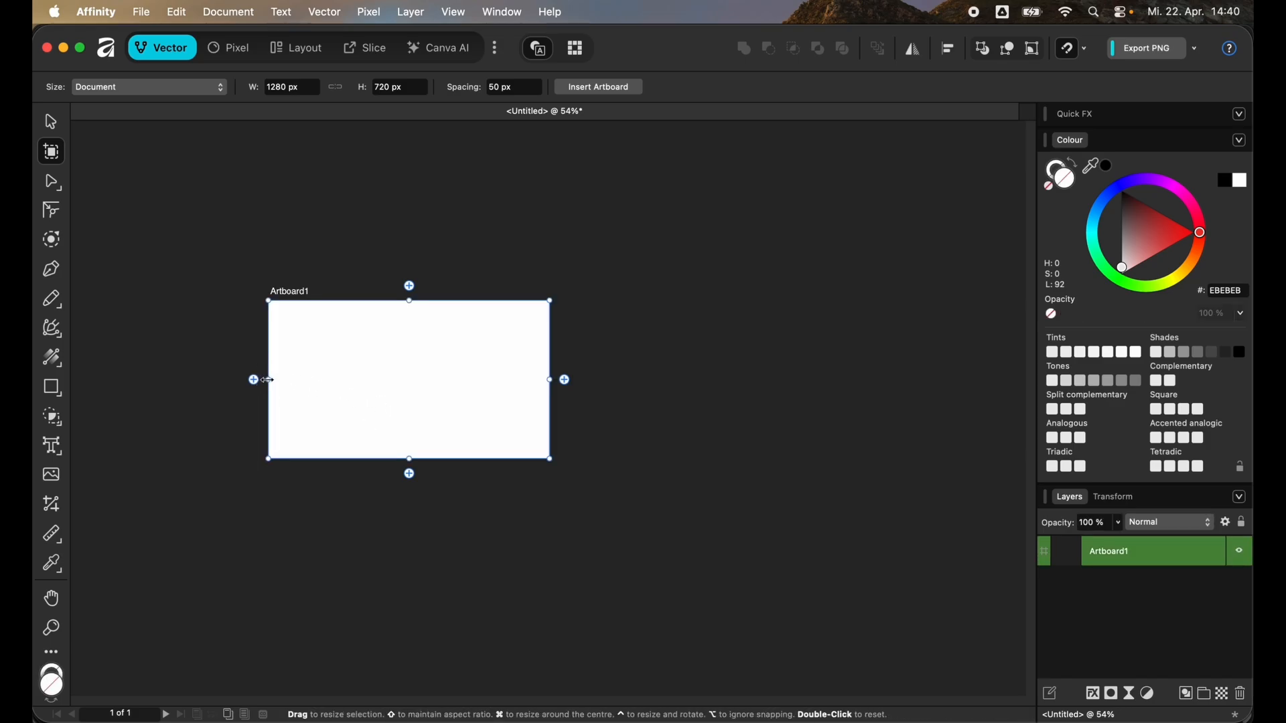
left_click_drag(268, 380, 493, 571)
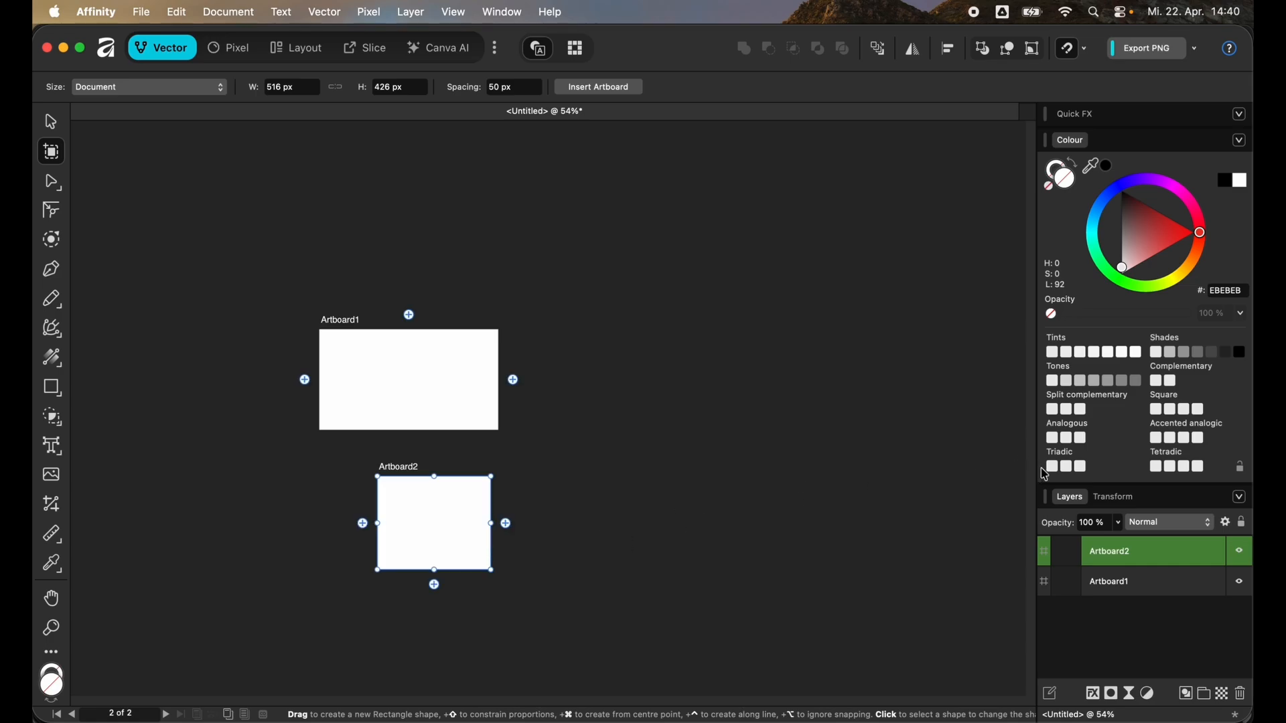
- Position Artboard2 at X 300 px and Y 500 px
left_click(1131, 499)
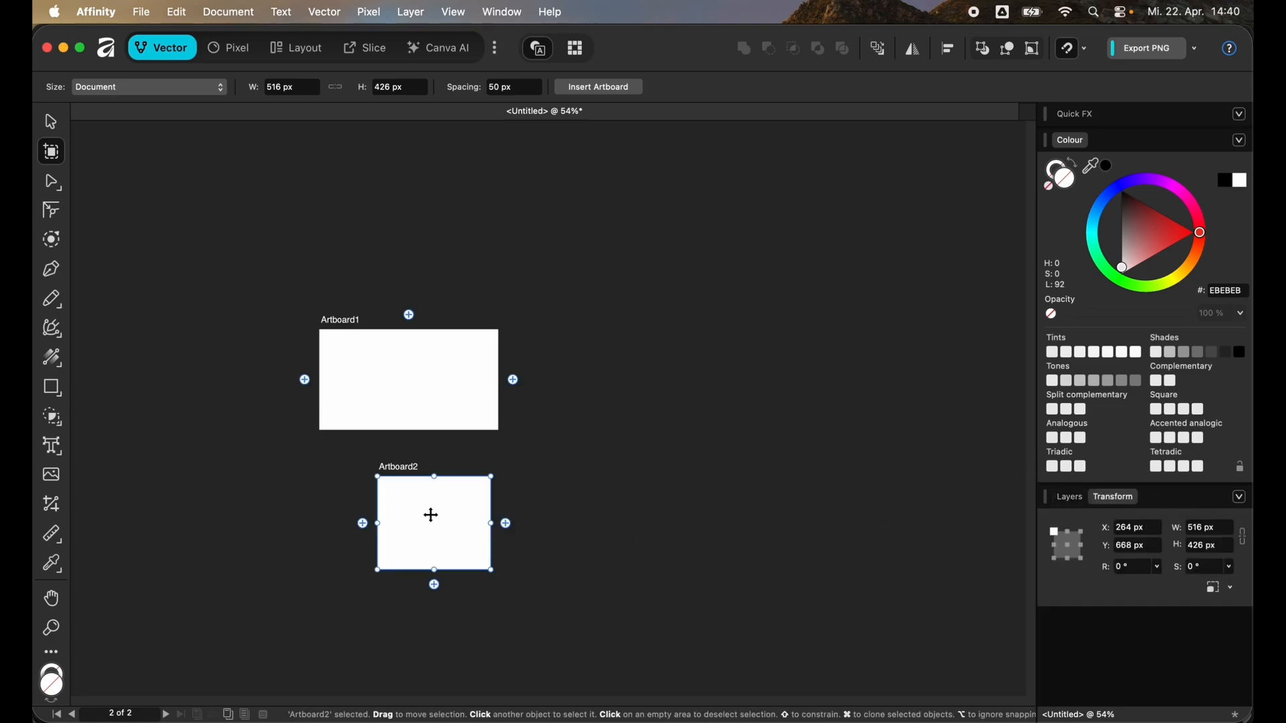
left_click_drag(449, 518, 457, 508)
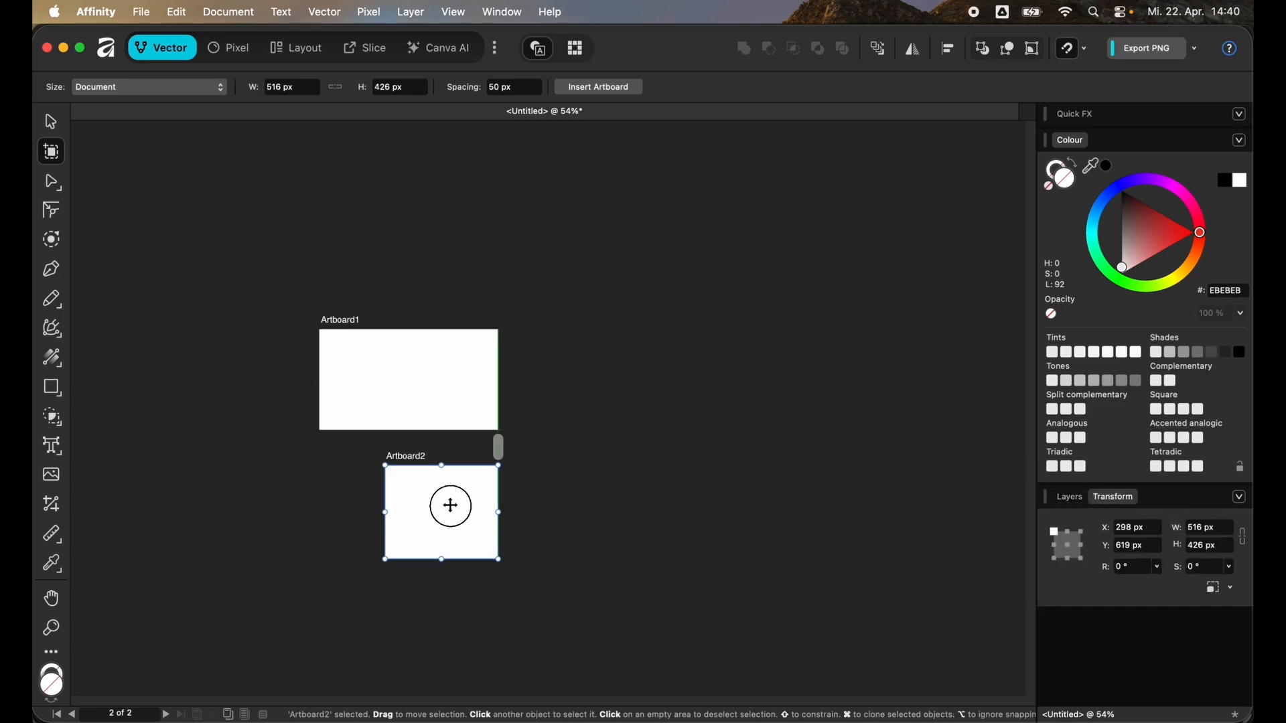
left_click(1132, 532)
type("300")
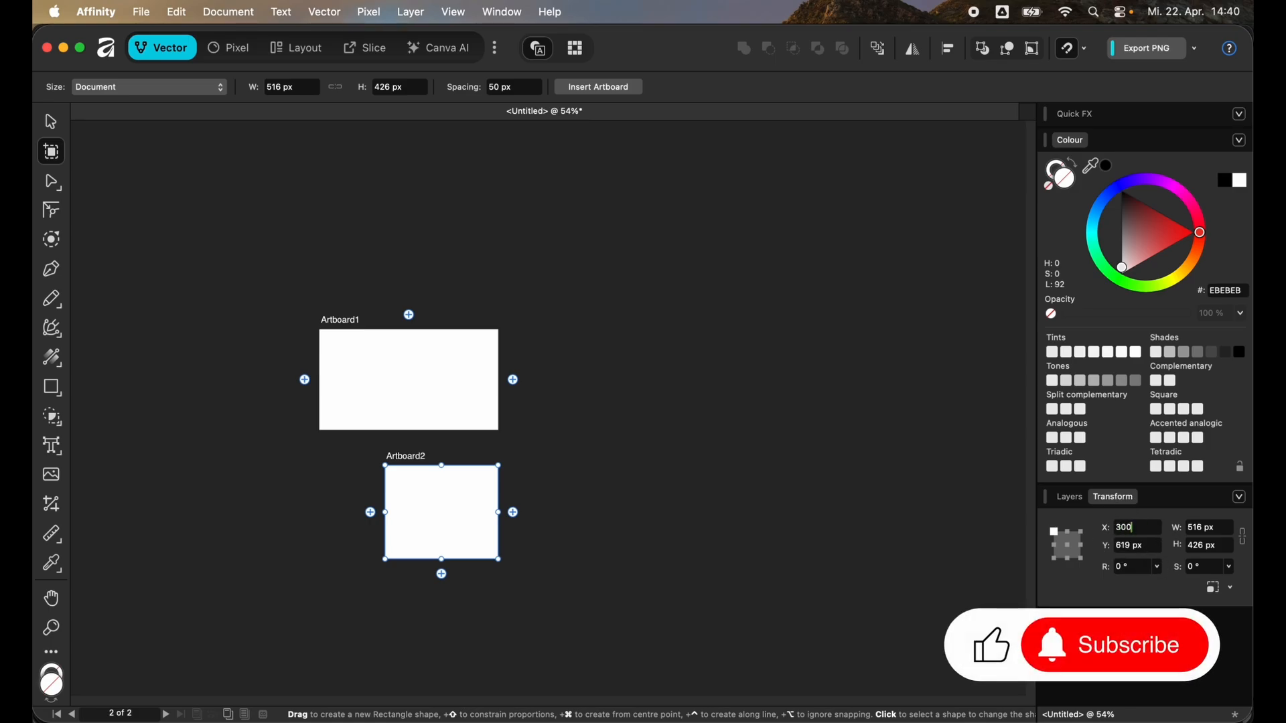
key("Return")
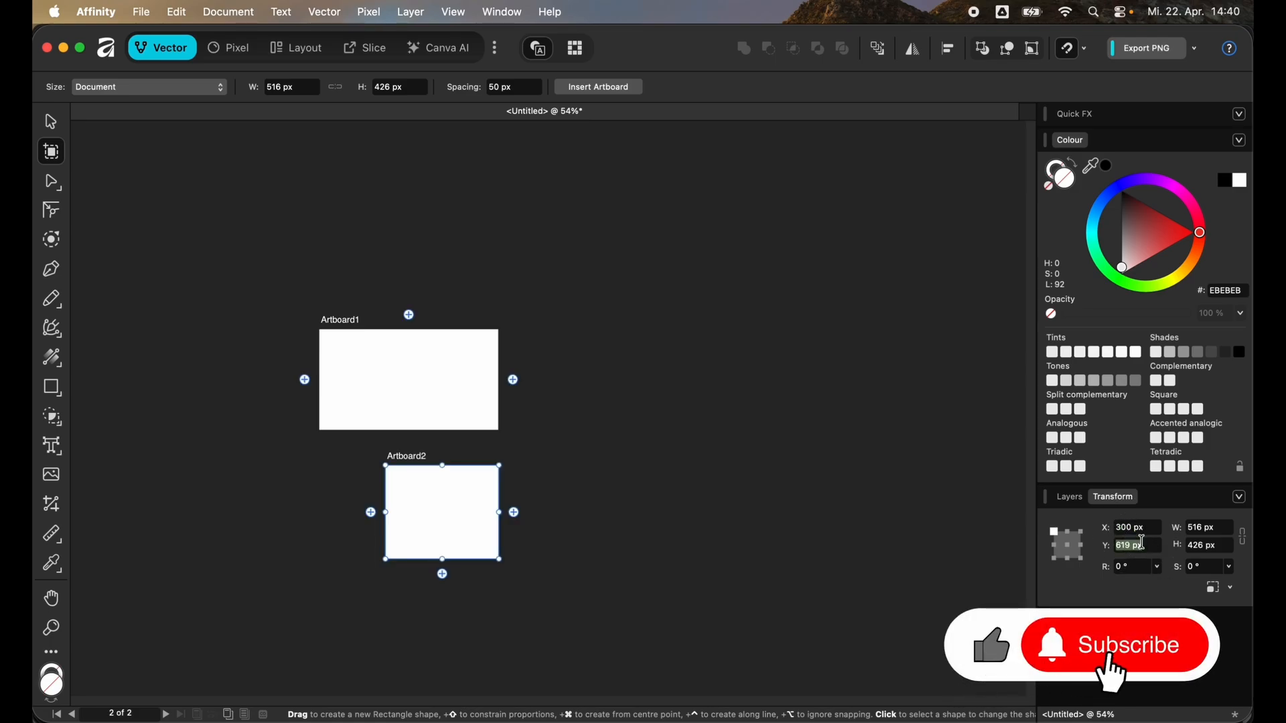
left_click(1142, 541)
type("500")
key("Return")
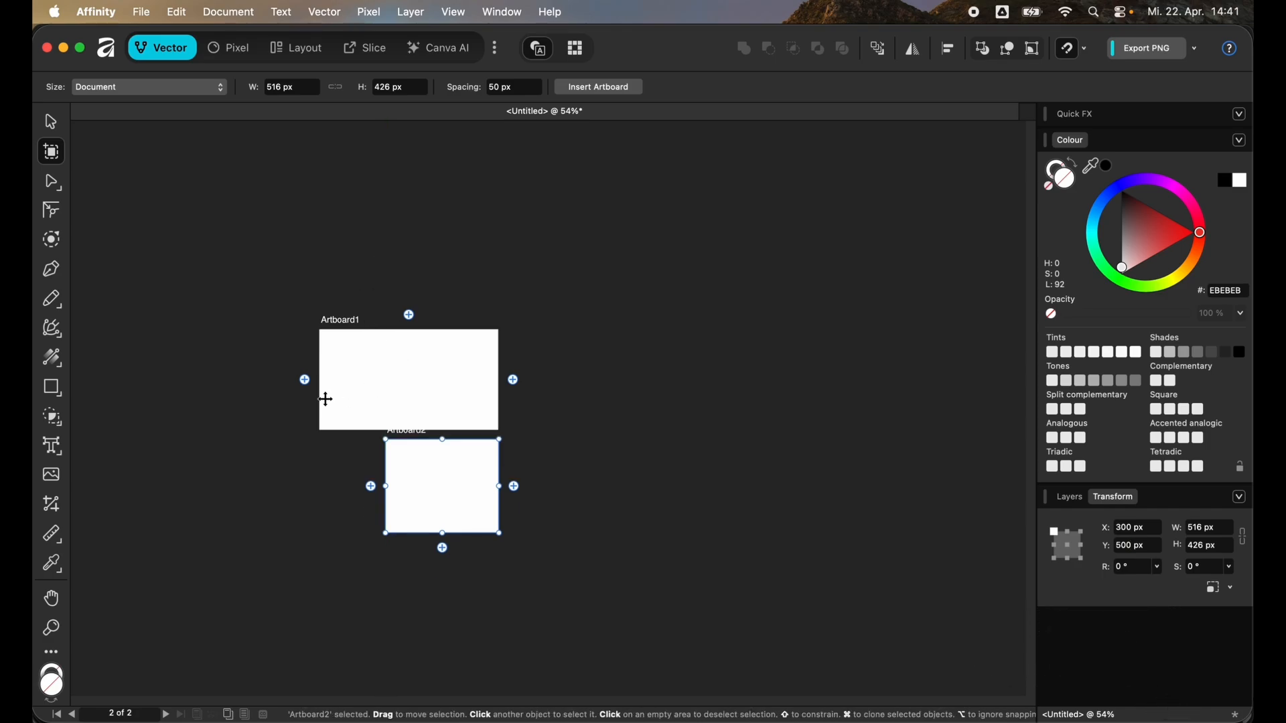
- Move Artboard1 to the right and back to its original position
left_click(361, 368)
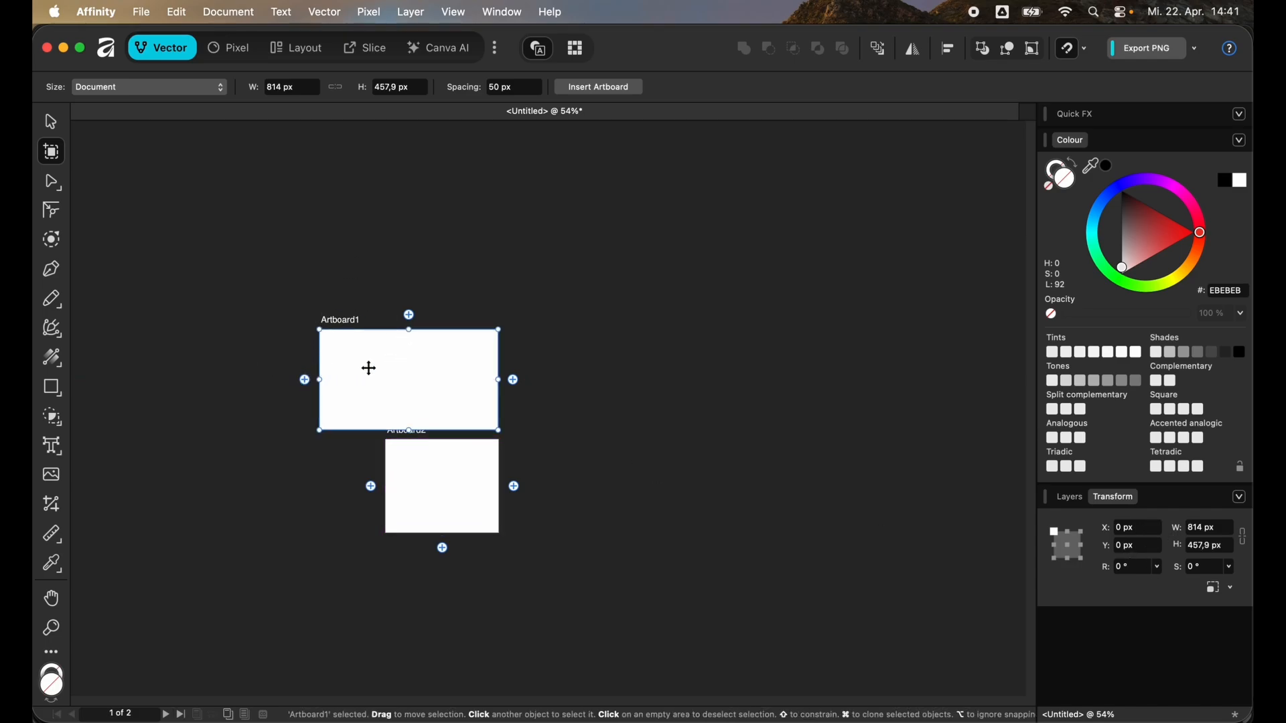
left_click_drag(373, 365, 476, 361)
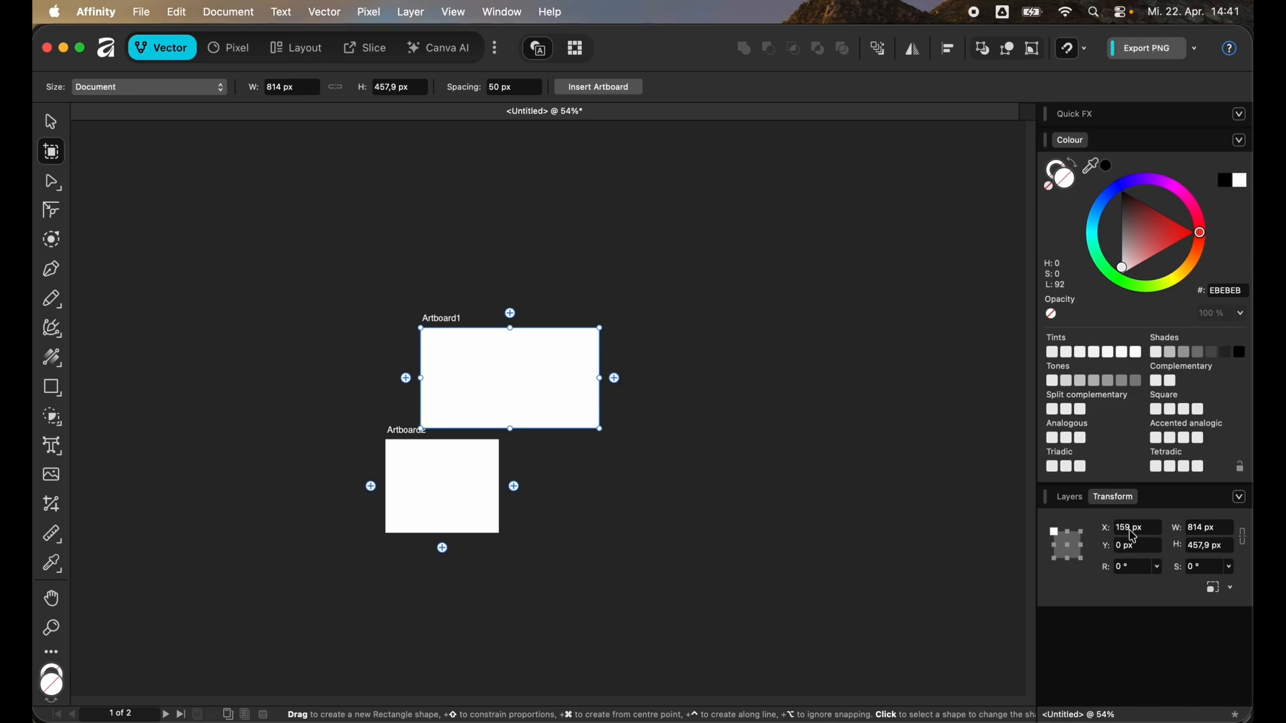
left_click(447, 487)
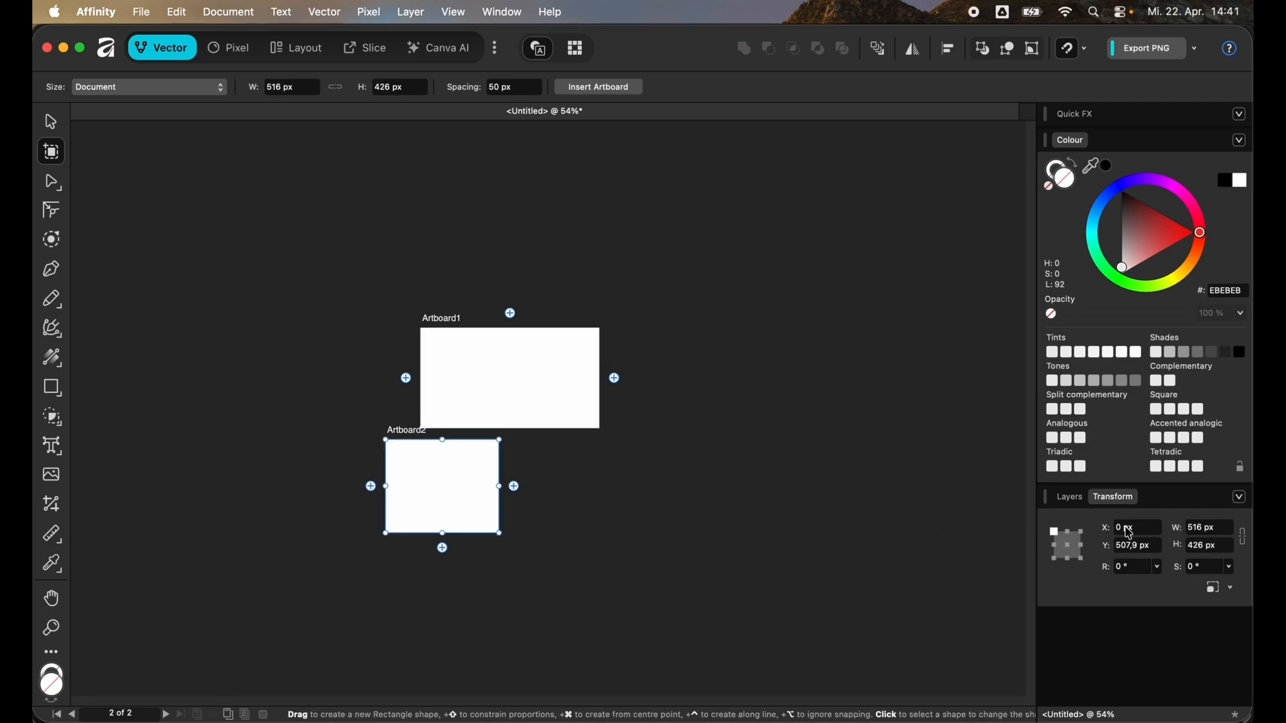
left_click_drag(489, 379, 455, 363)
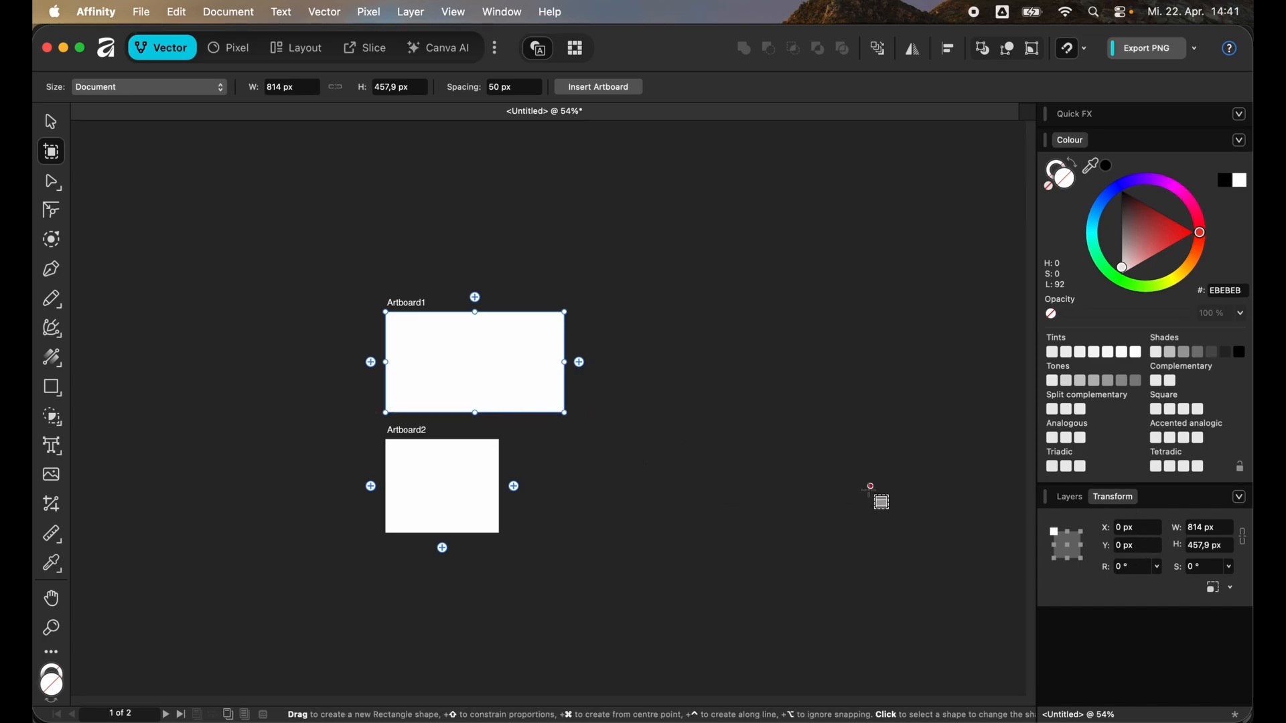
- Set Artboard1's width to 500 px
left_click(1216, 532)
type("500")
key("Return")
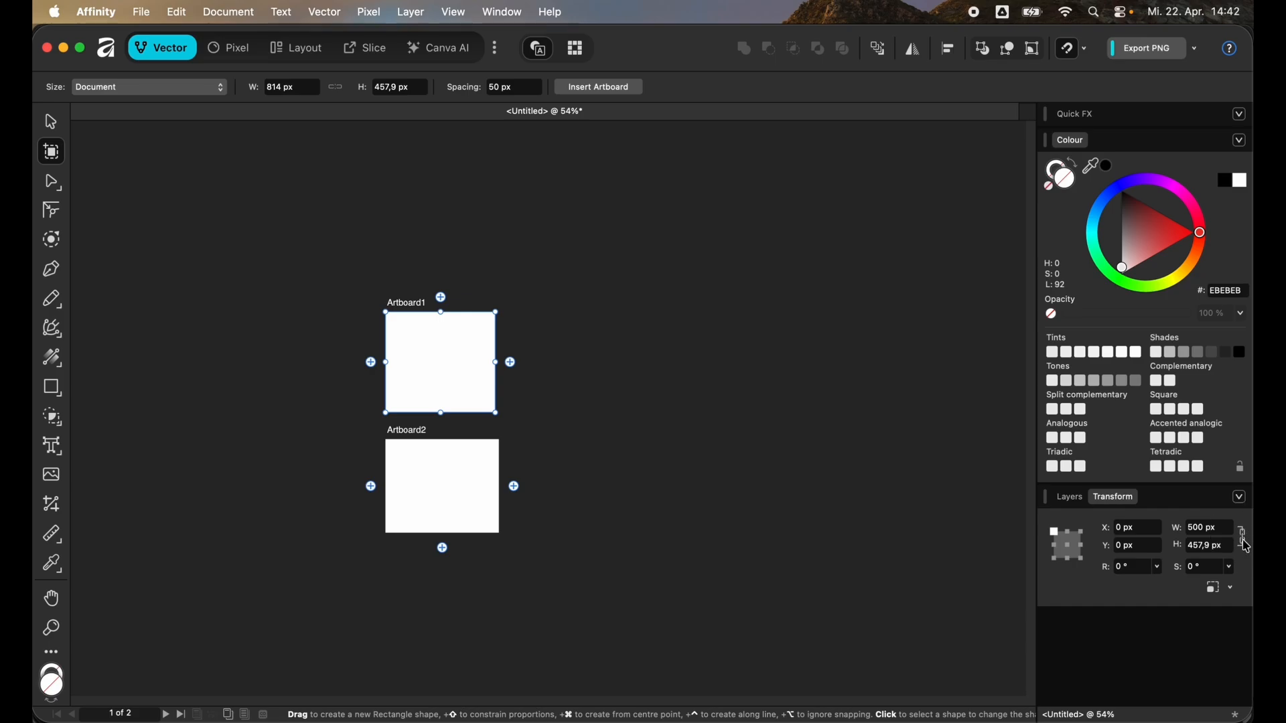
- Set Artboard1's width to 300 px, keeping its proportions
left_click(1199, 531)
type("300")
key("Return")
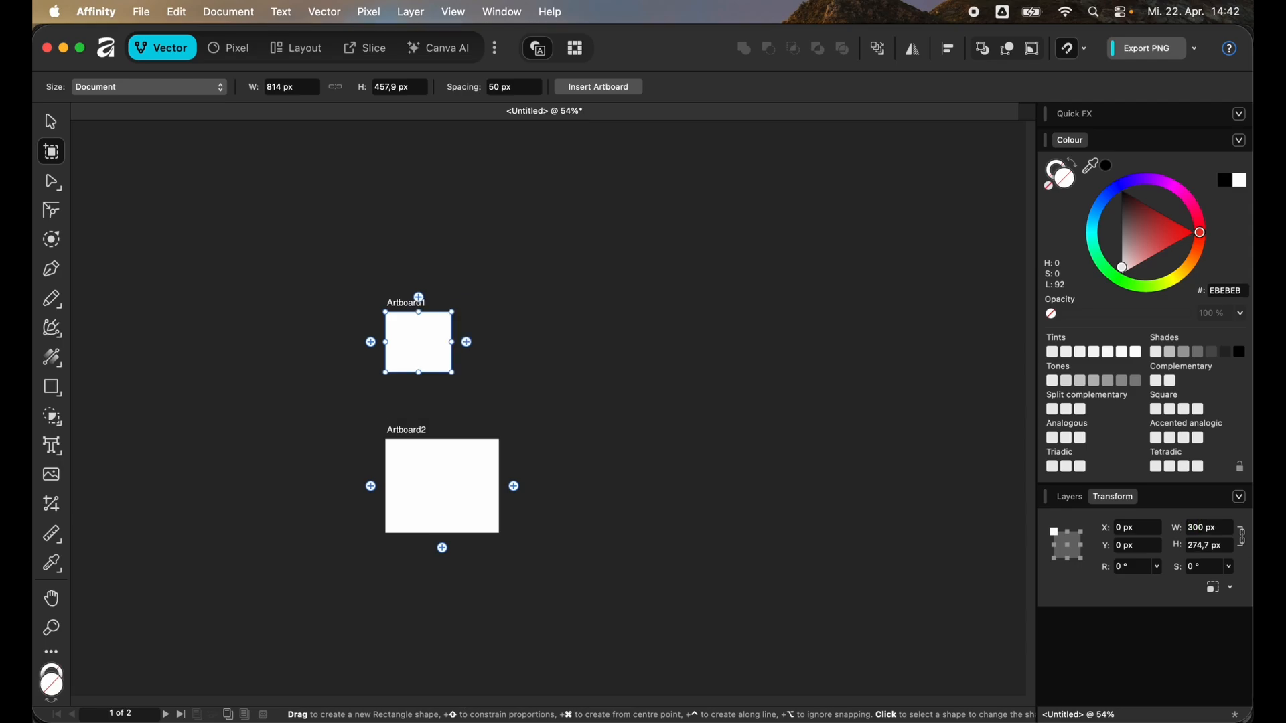